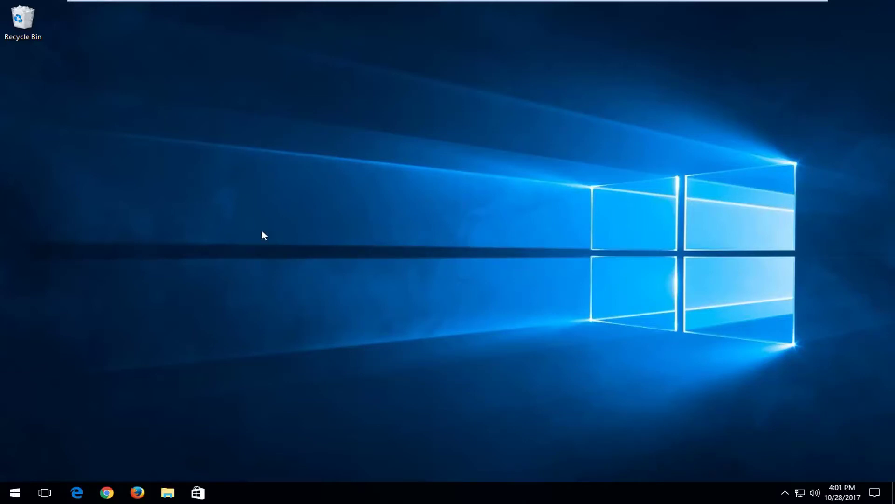
- Search the Start menu for 'this pc' and open the This PC best match
click(15, 492)
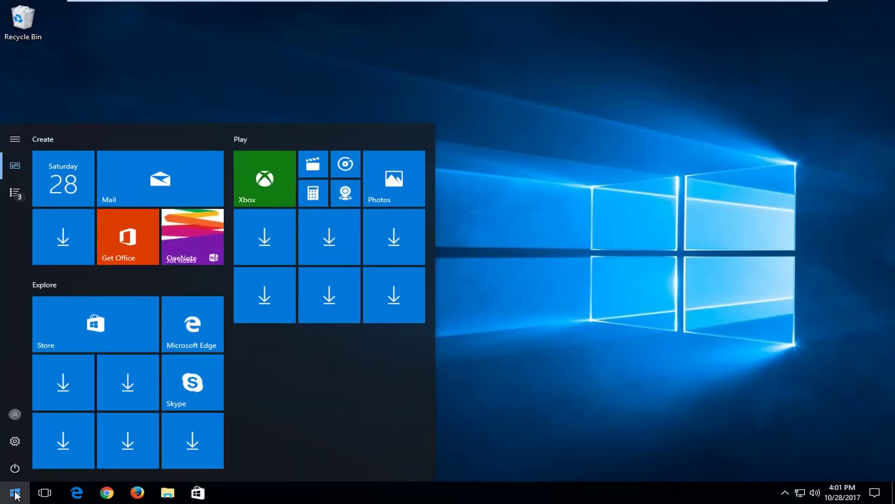
click(15, 492)
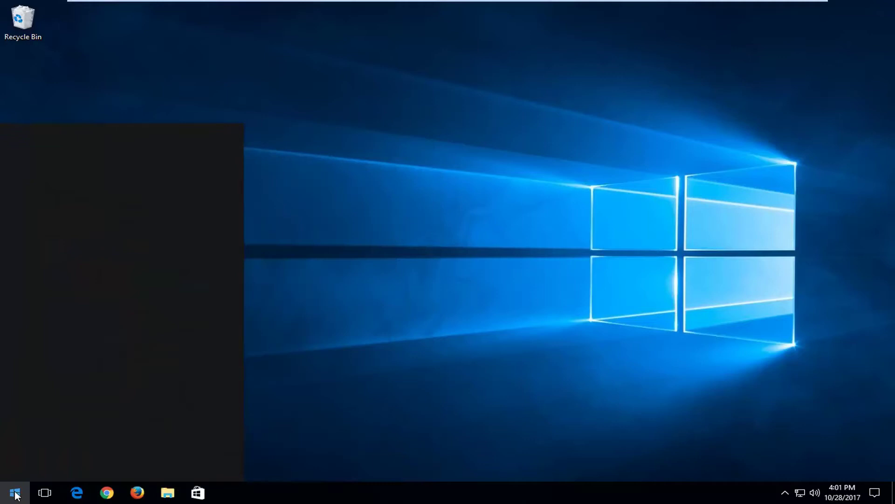
text(this pc)
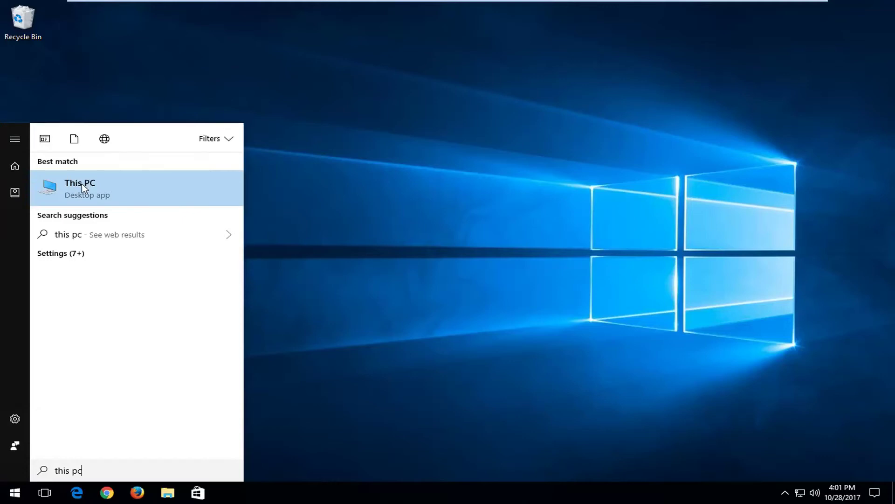
click(82, 185)
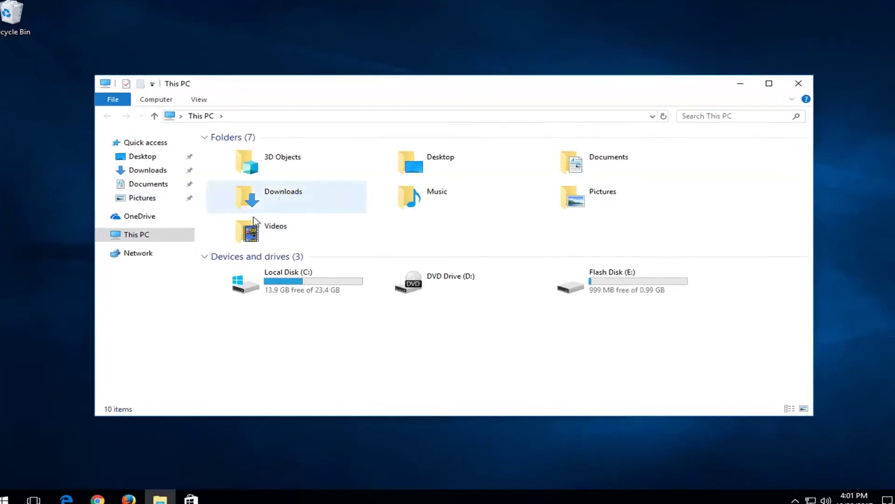
- Select Flash Disk (E:) under Devices and drives and show its context menu
click(592, 287)
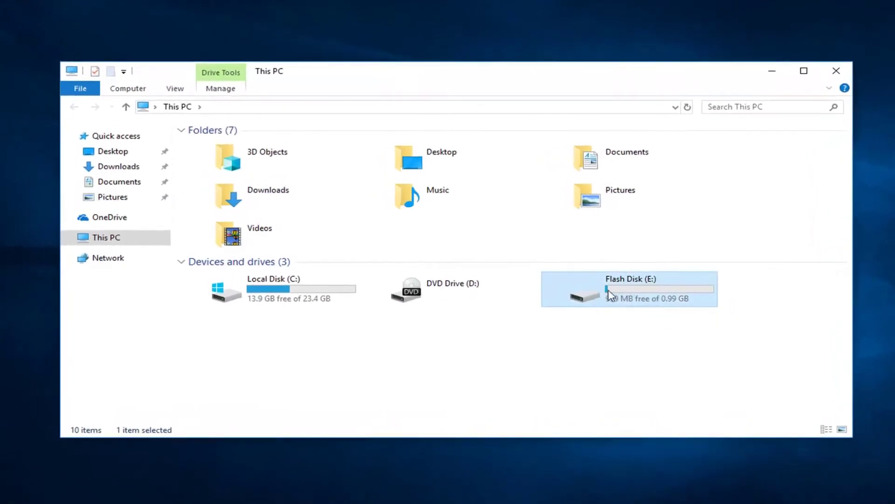
mouse_move(613, 276)
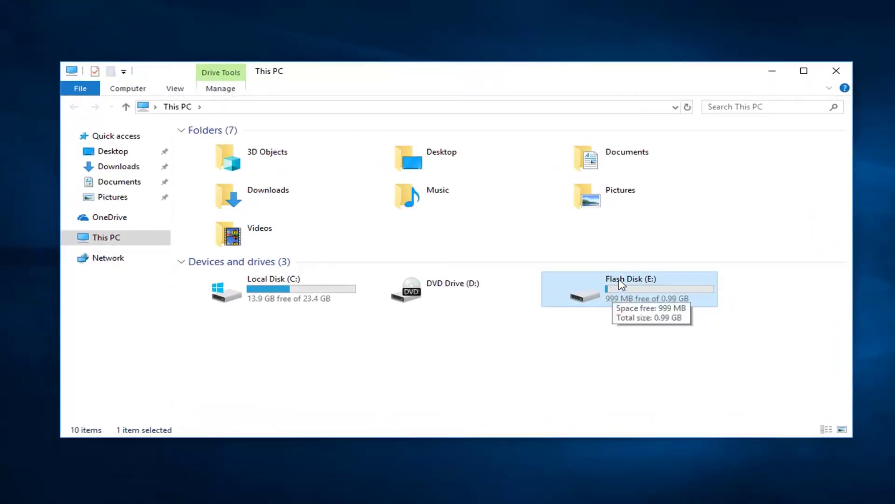
right_click(619, 282)
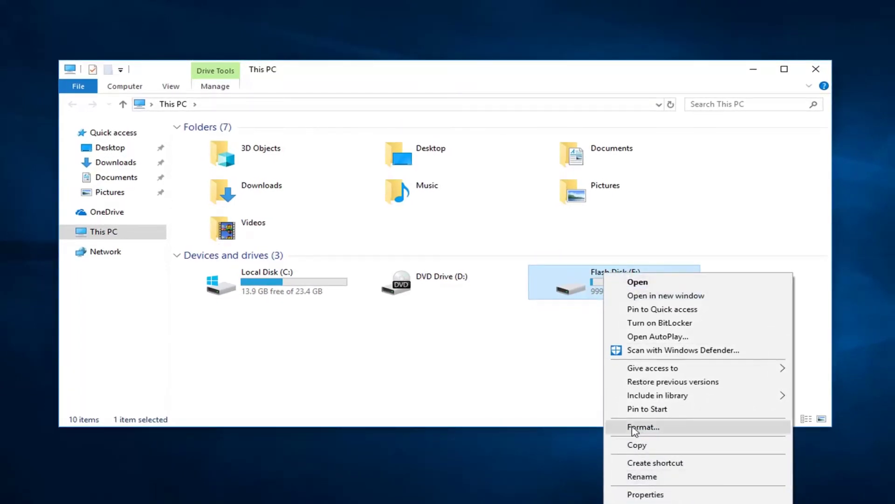
- Open Format for Flash Disk (E:), centre the dialog, and start an NTFS quick format
click(637, 428)
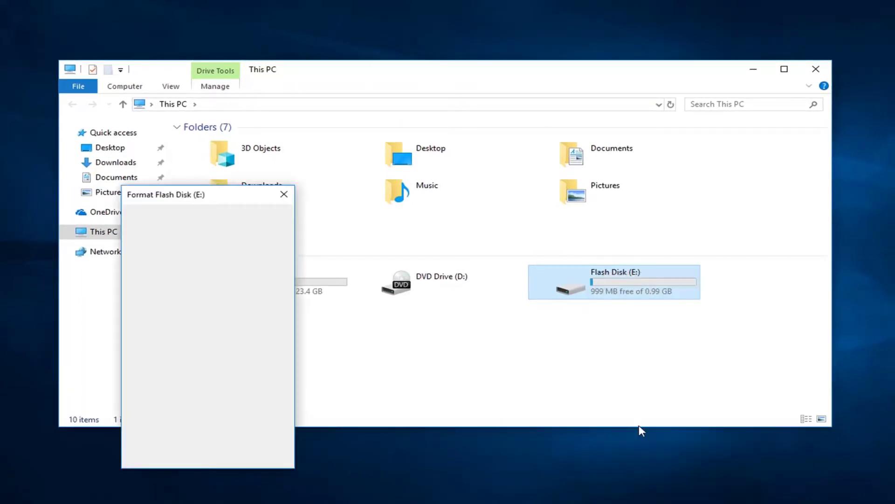
mouse_move(206, 196)
mouse_down()
mouse_move(370, 143)
mouse_move(359, 125)
mouse_up()
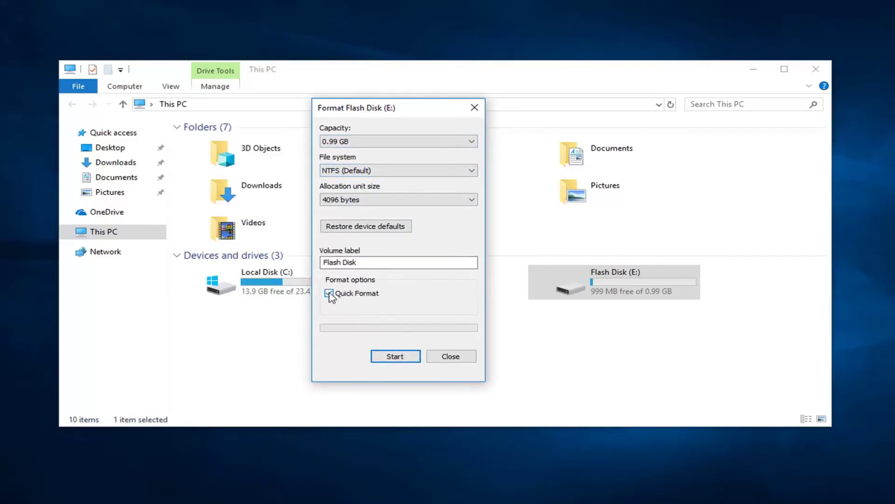
click(389, 357)
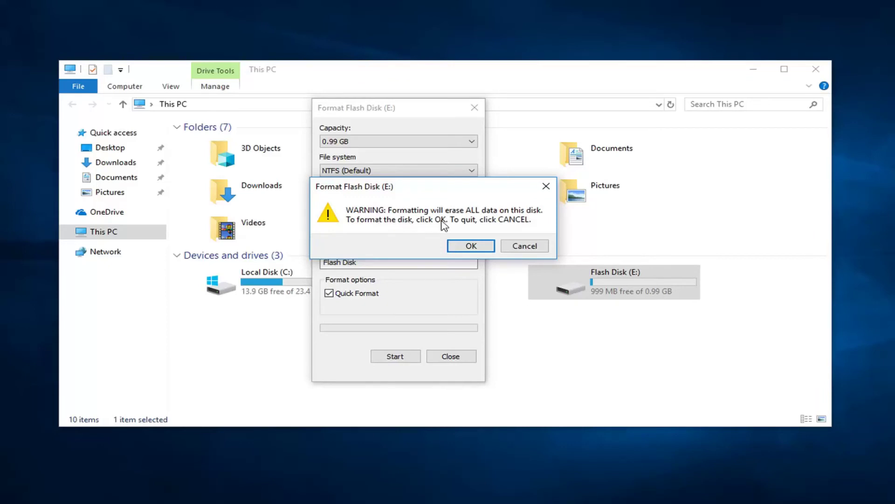
- Accept the data-erase warning, acknowledge Format Complete, and close the Format dialog
click(471, 247)
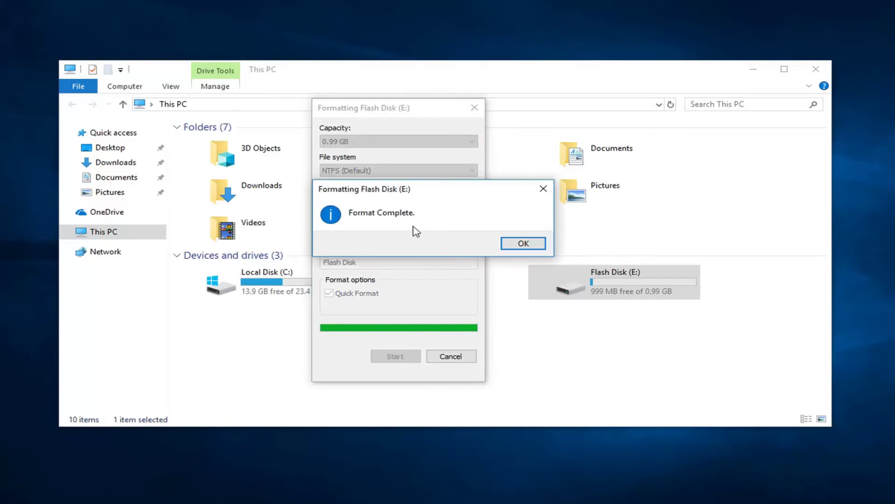
click(519, 242)
click(474, 107)
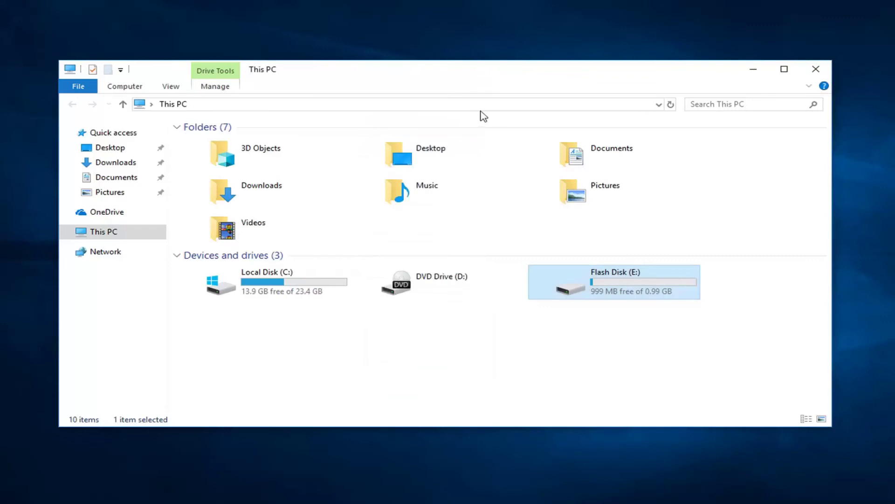
- View the empty Flash Disk (E:), return to This PC, and close File Explorer
double_click(593, 277)
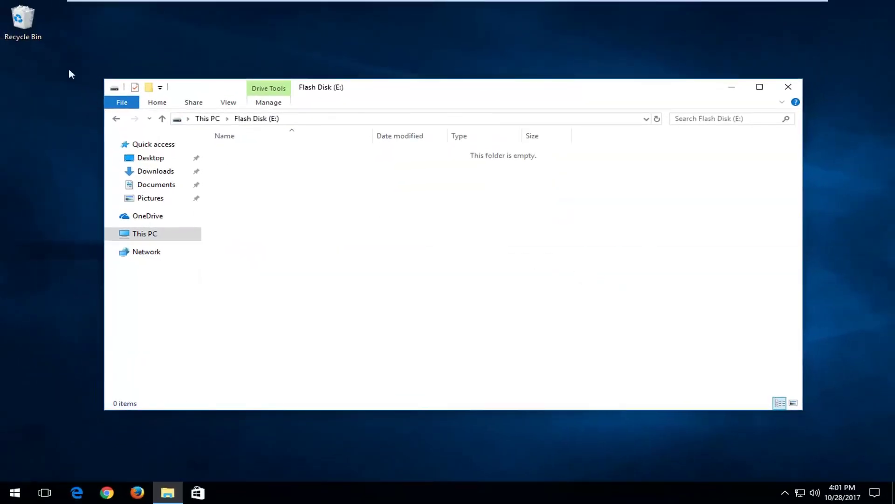
click(118, 120)
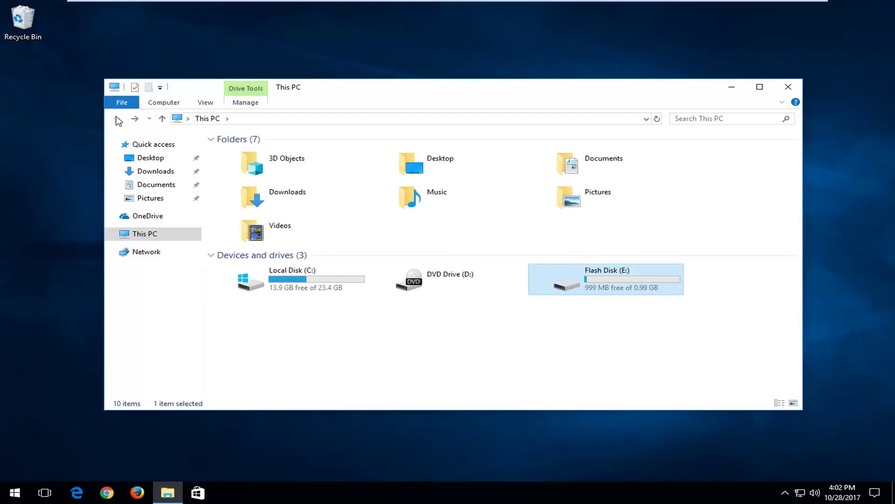
click(786, 88)
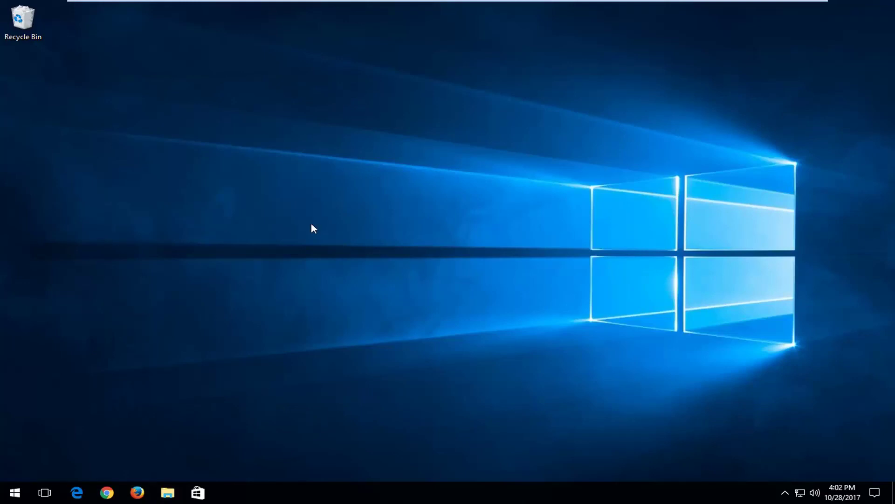